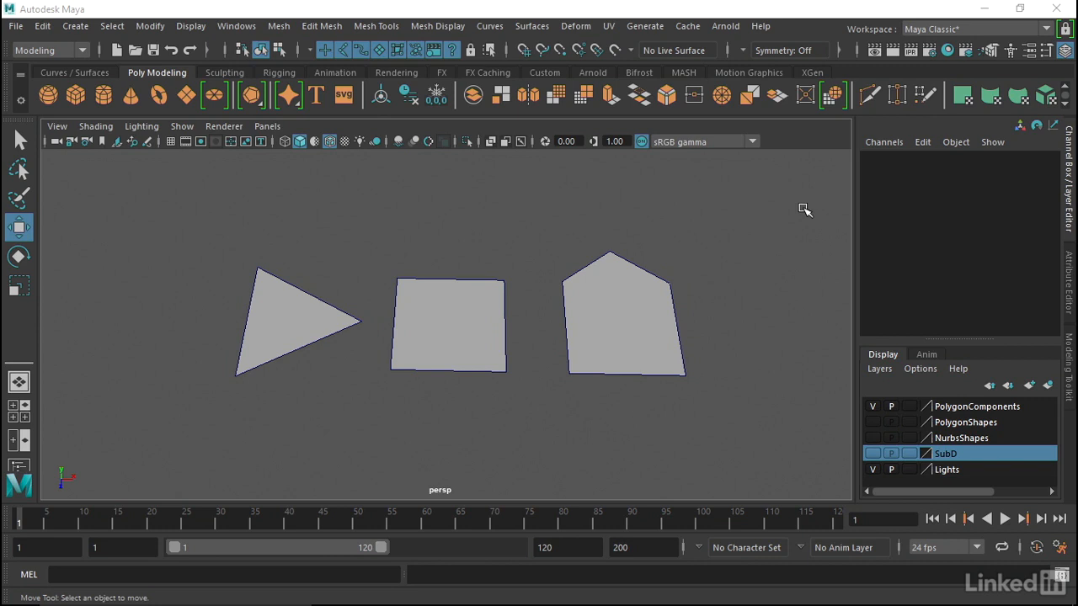
# - Switch the triangle to vertex mode and select its three corner vertices one at a time
pyautogui.moveTo(308, 318); pyautogui.dragTo(266, 143, button='right')
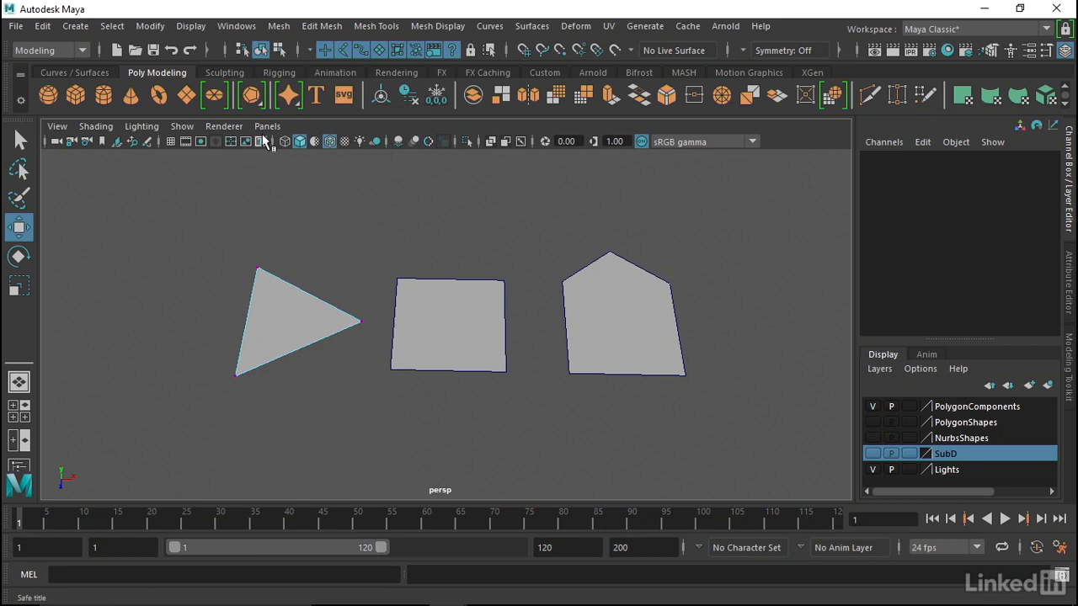
pyautogui.click(257, 268)
pyautogui.click(236, 375)
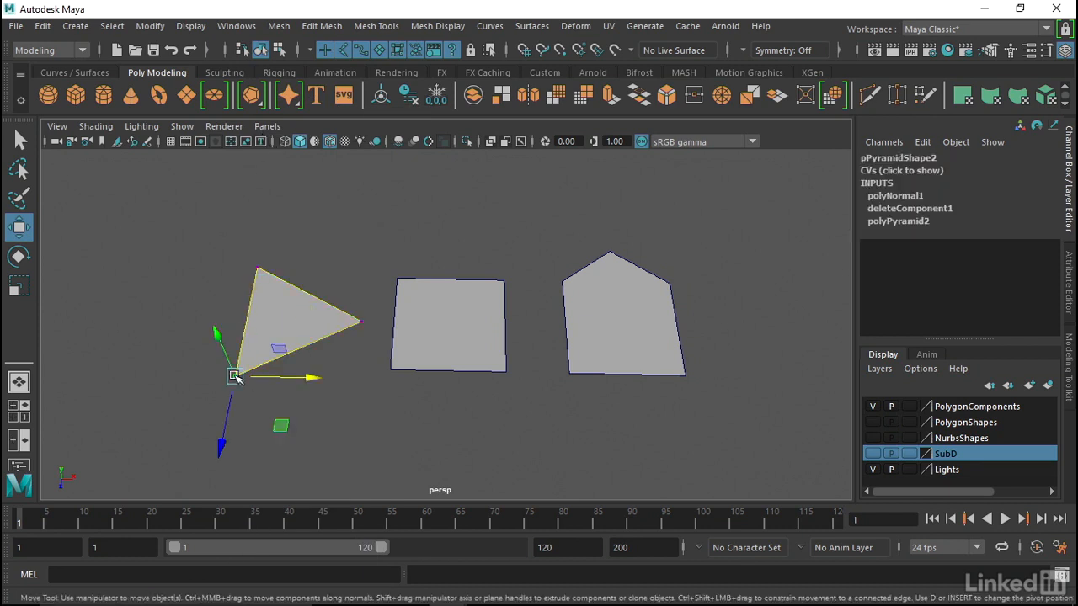
pyautogui.click(365, 324)
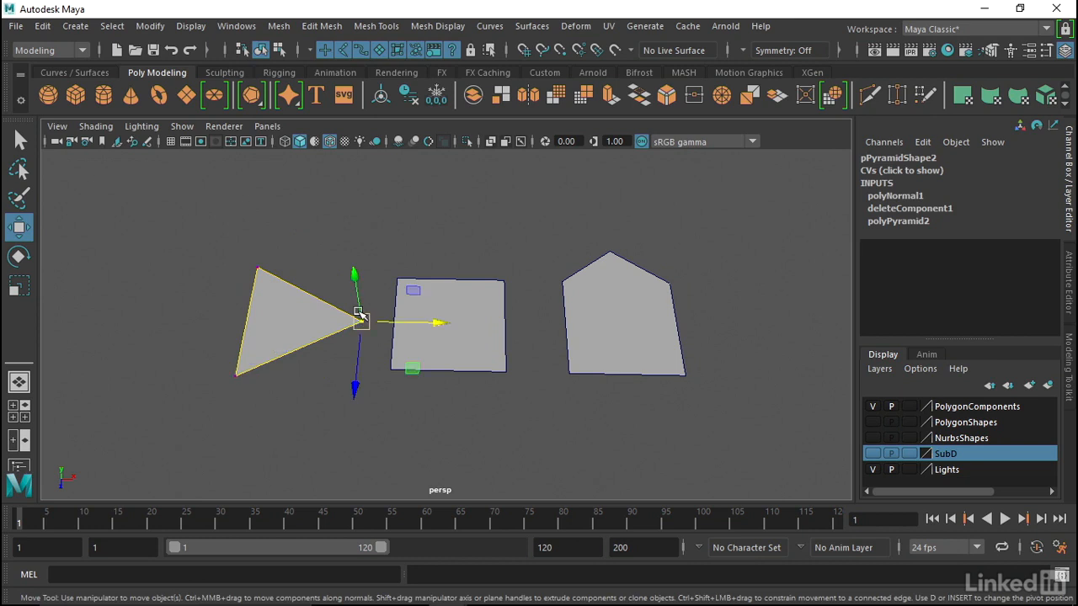
# - Select the triangle's upper edge in edge mode, followed by the square and the five-sided polygon as whole objects
pyautogui.moveTo(320, 139); pyautogui.dragTo(324, 98, button='right')
pyautogui.click(308, 294)
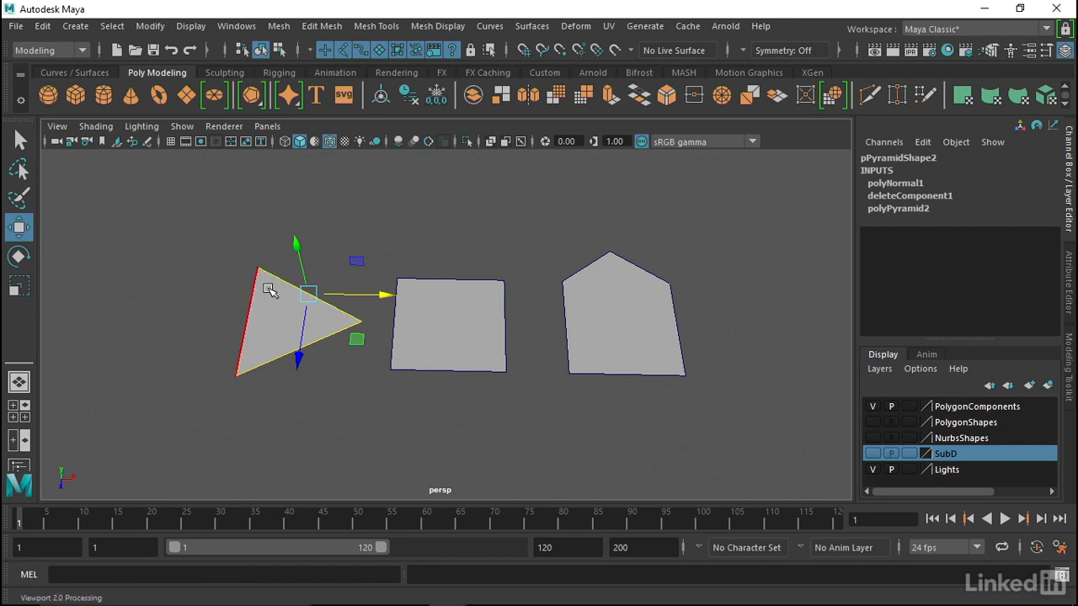
pyautogui.click(435, 331)
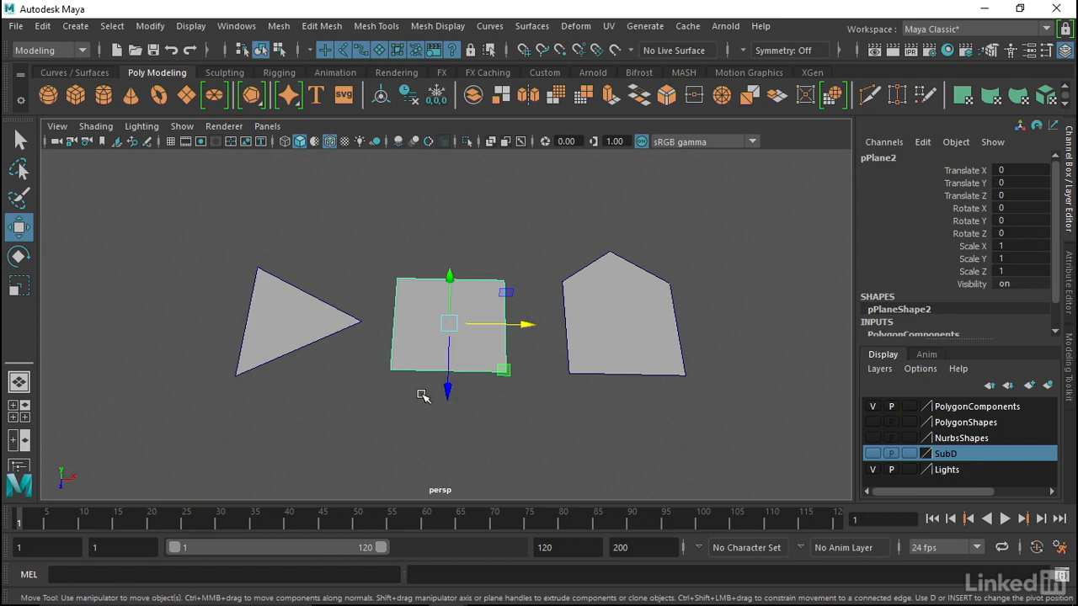
pyautogui.click(654, 320)
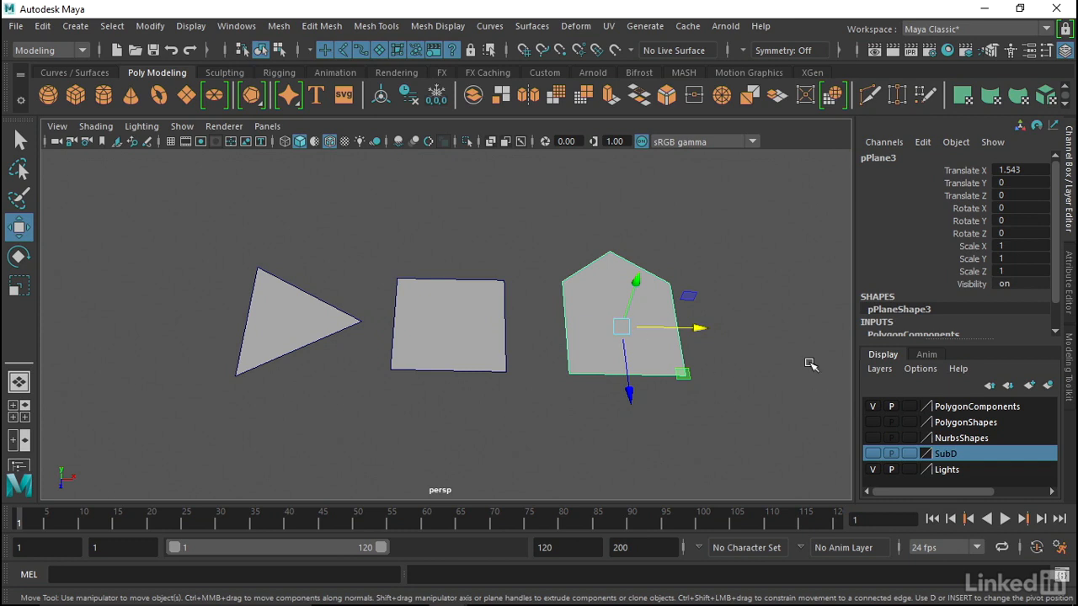
# - Show the PolygonShapes layer and hide the PolygonComponents layer, bringing the whole row of polygon primitives into view
pyautogui.click(873, 423)
pyautogui.click(873, 408)
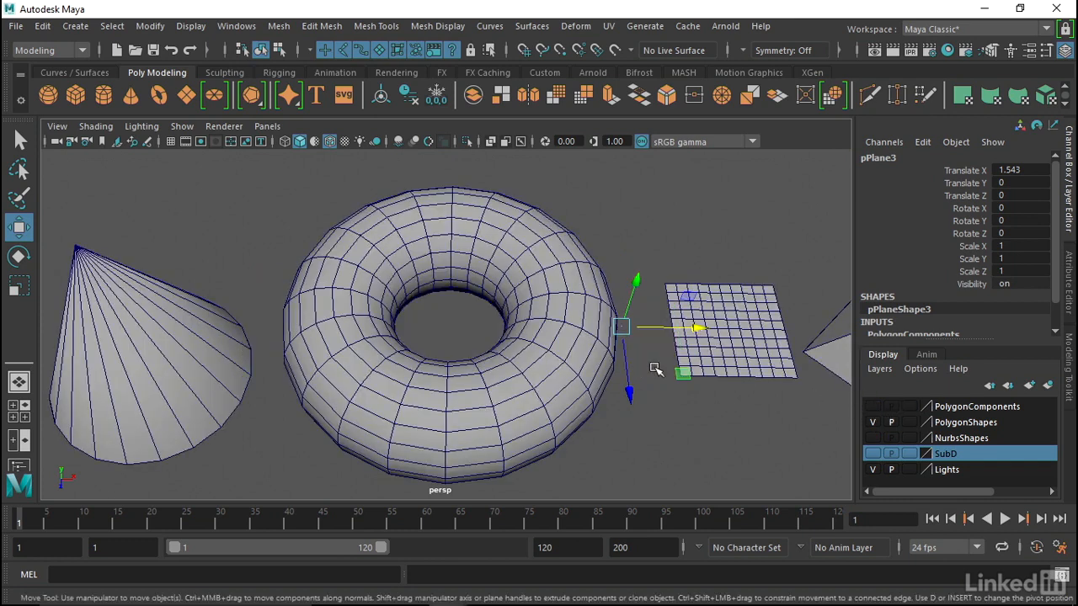
pyautogui.keyDown('alt'); pyautogui.moveTo(567, 315); pyautogui.dragTo(559, 298); pyautogui.keyUp('alt')
pyautogui.keyDown('alt'); pyautogui.moveTo(559, 297); pyautogui.dragTo(295, 274, button='right'); pyautogui.keyUp('alt')
pyautogui.keyDown('alt'); pyautogui.moveTo(295, 274); pyautogui.dragTo(238, 270); pyautogui.keyUp('alt')
pyautogui.keyDown('alt'); pyautogui.moveTo(120, 245); pyautogui.dragTo(94, 249, button='middle'); pyautogui.keyUp('alt')
pyautogui.keyDown('alt'); pyautogui.moveTo(94, 250); pyautogui.dragTo(133, 257, button='right'); pyautogui.keyUp('alt')
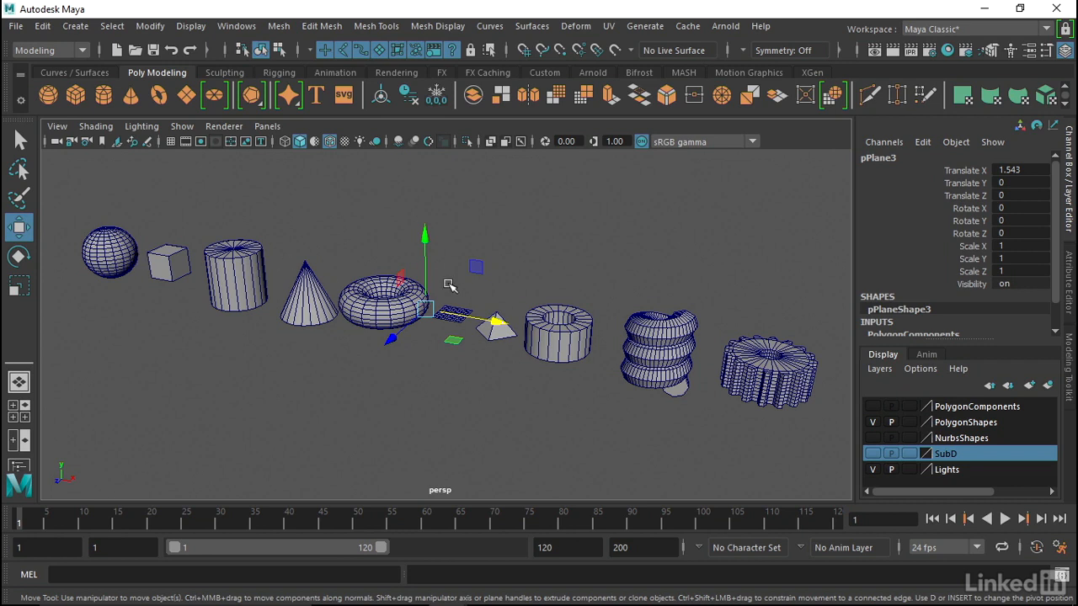
# - Insert a horizontal edge loop around the middle of the cylinder and extra vertical edge loops on it with Multi-Cut
pyautogui.keyDown('alt'); pyautogui.moveTo(332, 284); pyautogui.dragTo(376, 267, button='middle'); pyautogui.keyUp('alt')
pyautogui.scroll(8, 481, 281)
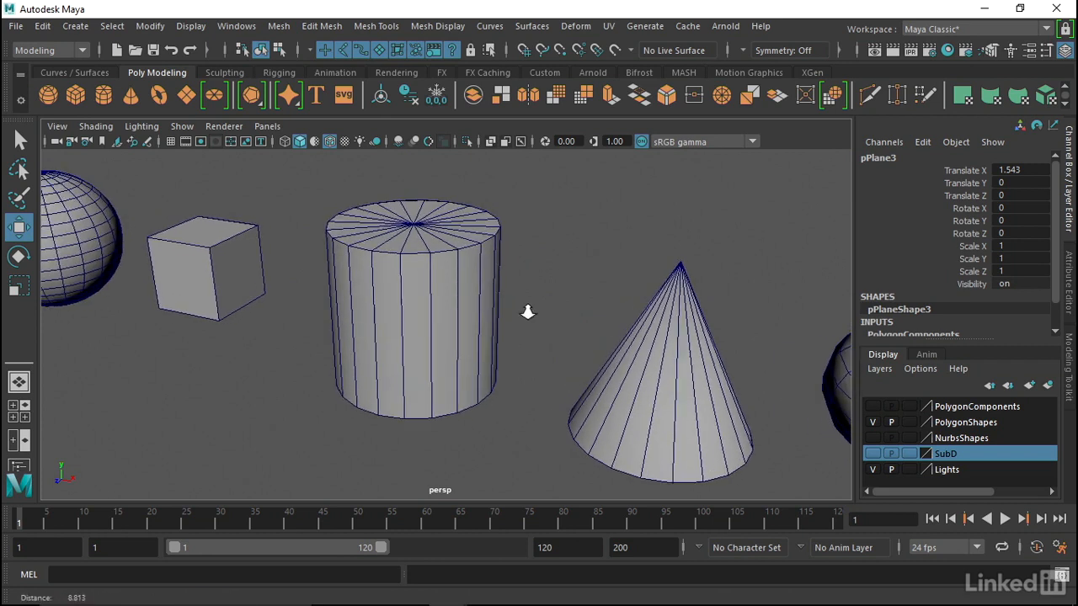
pyautogui.click(1070, 369)
pyautogui.scroll(-5, 942, 450)
pyautogui.click(918, 448)
pyautogui.click(926, 453)
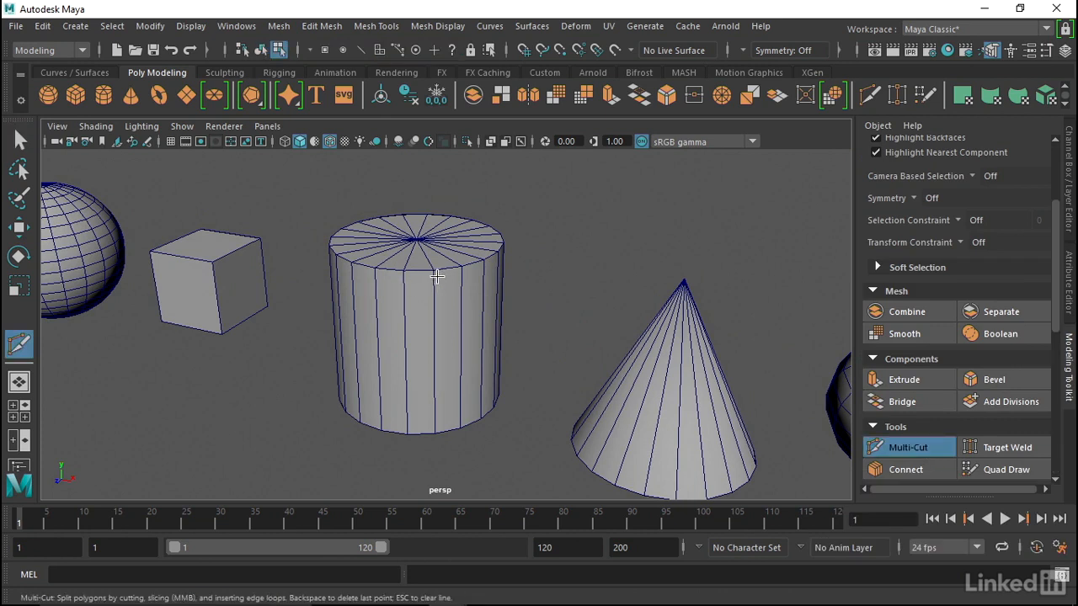
pyautogui.press('Escape')
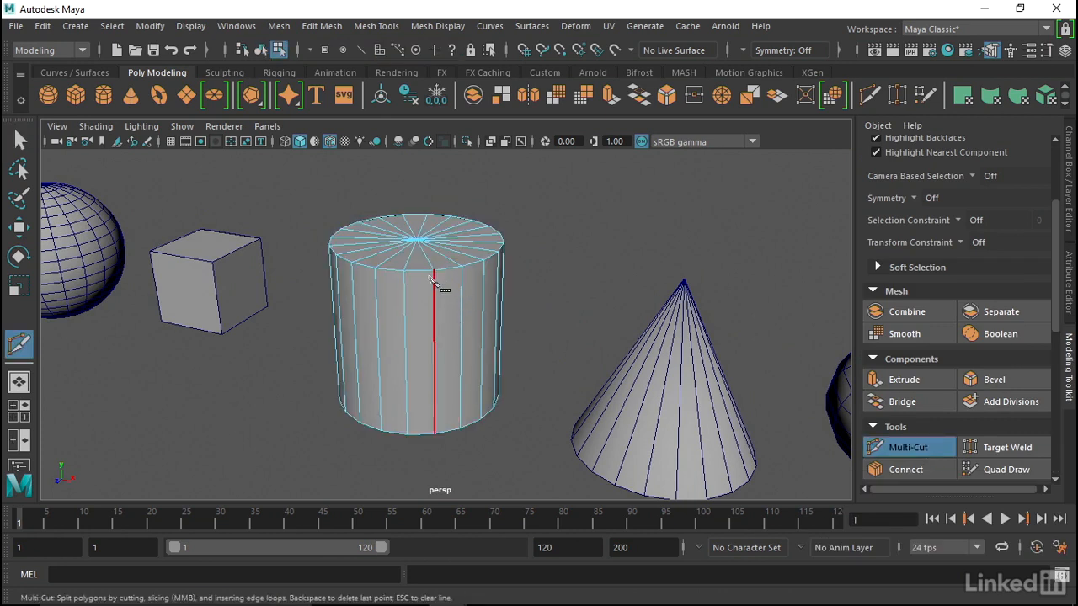
pyautogui.keyDown('ctrl'); pyautogui.click(436, 340); pyautogui.keyUp('ctrl')
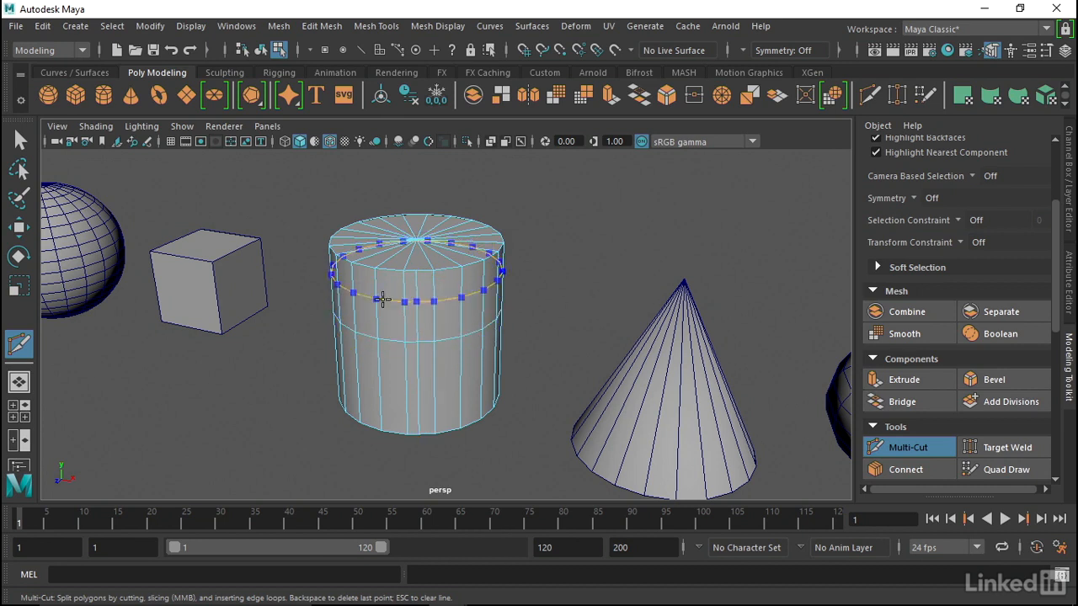
pyautogui.keyDown('ctrl'); pyautogui.click(393, 345); pyautogui.keyUp('ctrl')
# - Select the cylinder in object mode and smooth its mesh with 1 division
pyautogui.keyDown('alt'); pyautogui.moveTo(549, 329); pyautogui.dragTo(503, 280); pyautogui.keyUp('alt')
pyautogui.keyDown('alt'); pyautogui.moveTo(503, 276); pyautogui.dragTo(429, 278, button='right'); pyautogui.keyUp('alt')
pyautogui.keyDown('alt'); pyautogui.moveTo(429, 278); pyautogui.dragTo(438, 278); pyautogui.keyUp('alt')
pyautogui.keyDown('alt'); pyautogui.moveTo(425, 268); pyautogui.dragTo(486, 288, button='right'); pyautogui.keyUp('alt')
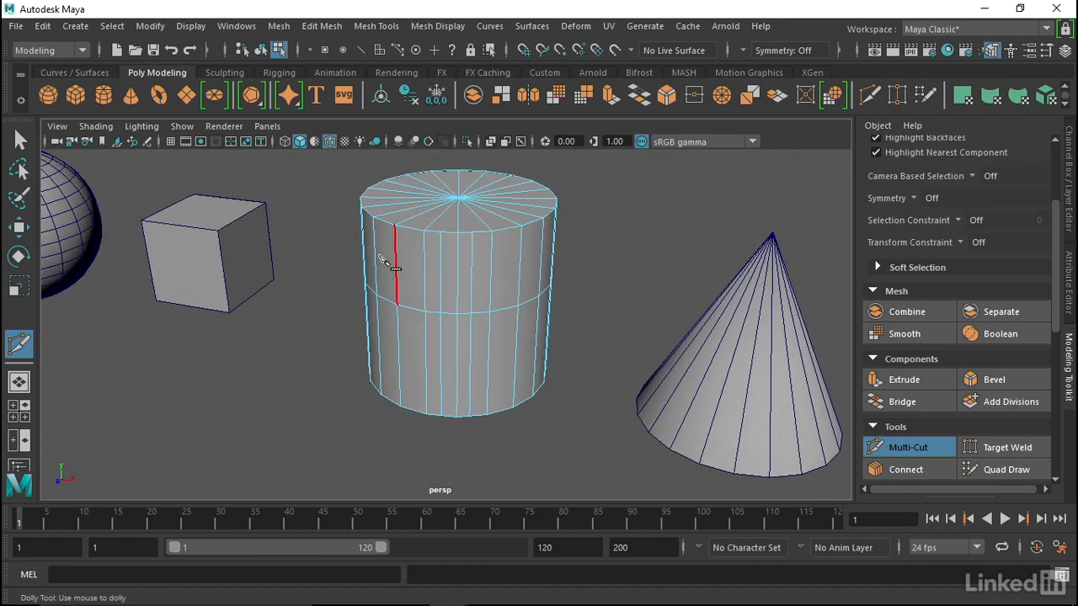
pyautogui.click(920, 339)
pyautogui.moveTo(465, 250); pyautogui.dragTo(500, 113, button='right')
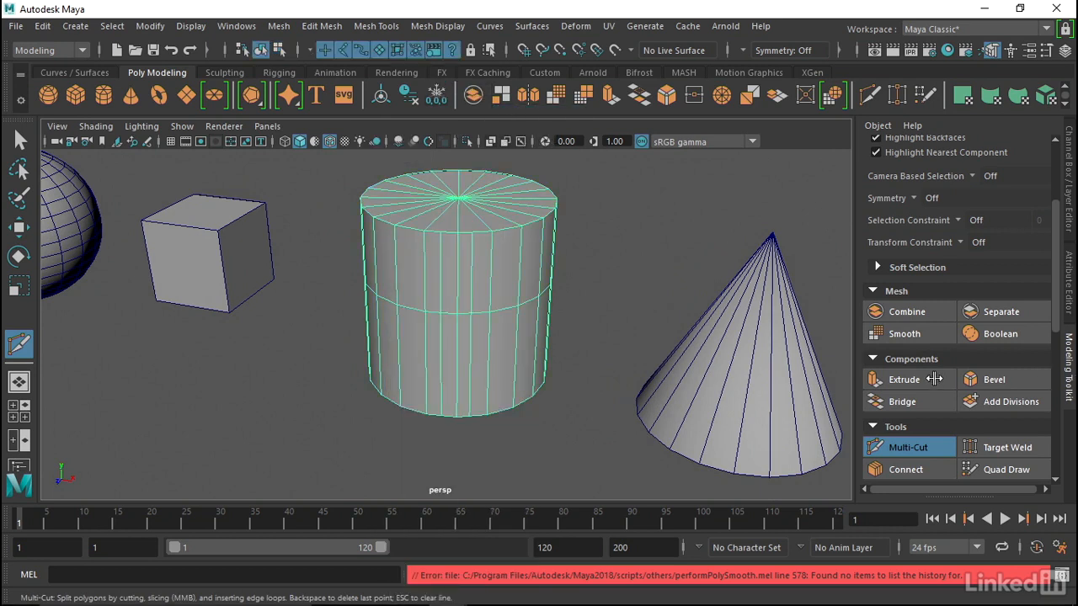
pyautogui.click(920, 333)
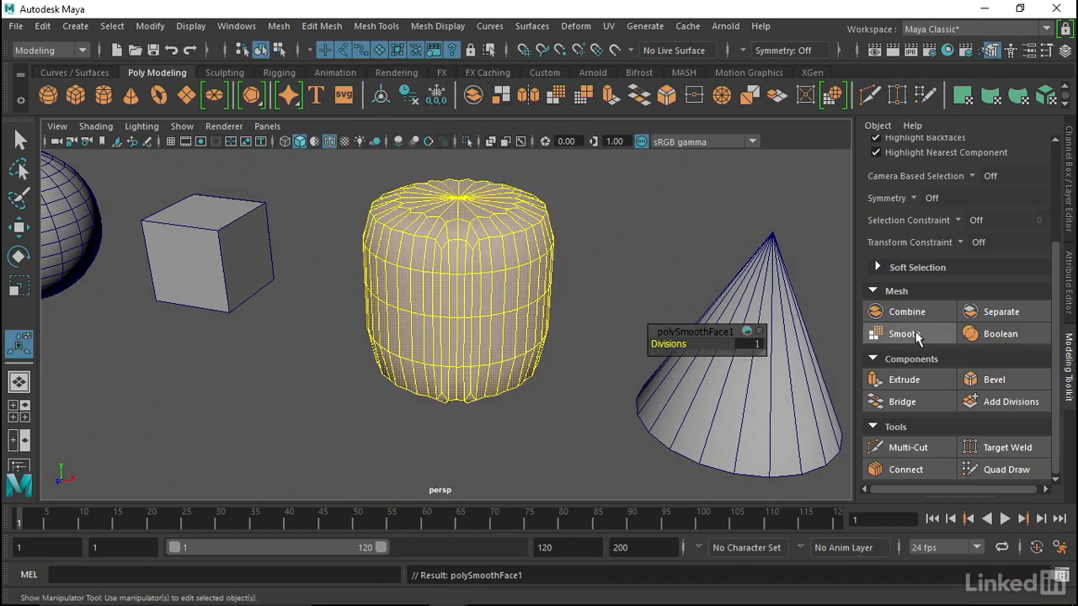
# - Add divisions to the cube to split each of its faces into four
pyautogui.keyDown('alt'); pyautogui.moveTo(283, 294); pyautogui.dragTo(432, 333, button='middle'); pyautogui.keyUp('alt')
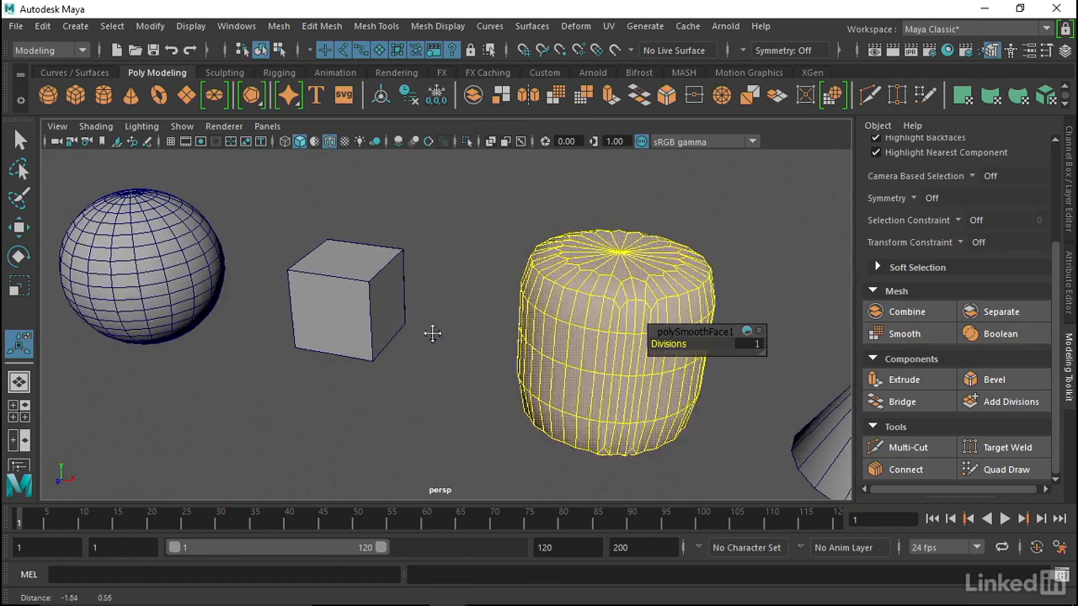
pyautogui.click(366, 285)
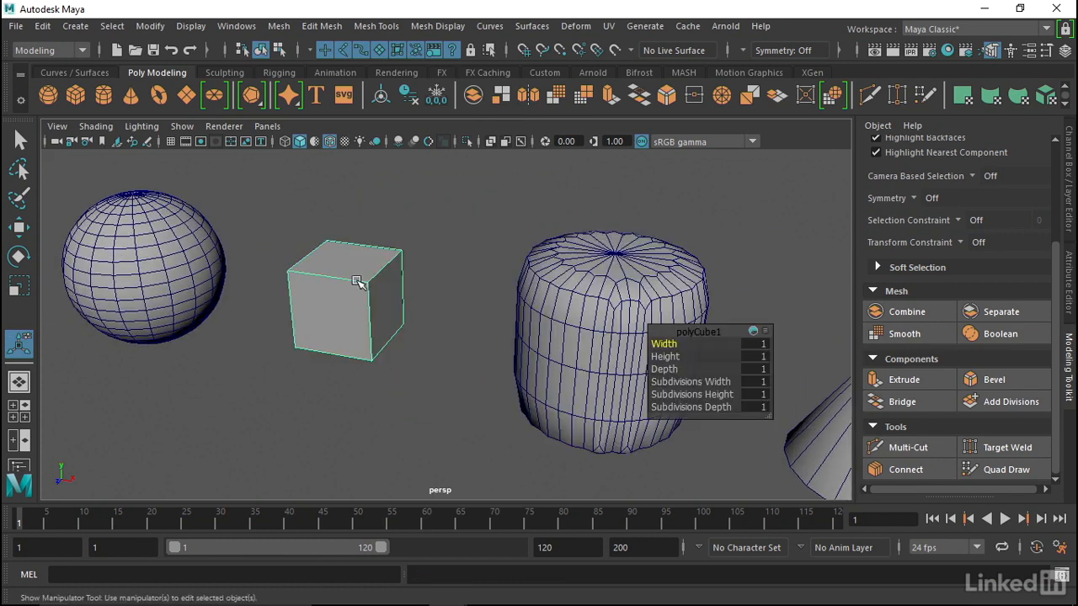
pyautogui.click(322, 26)
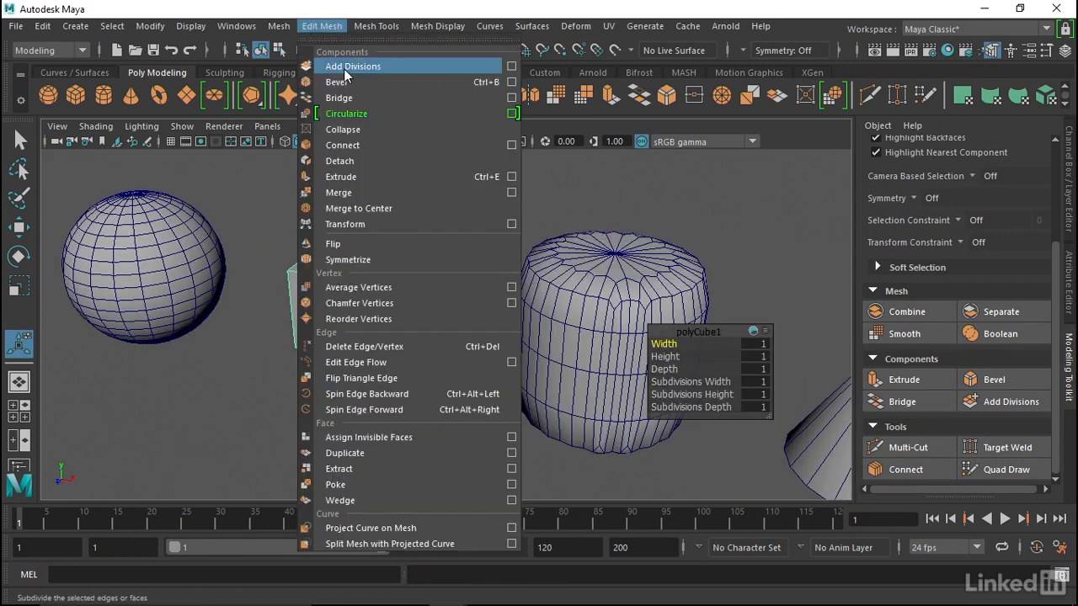
pyautogui.click(344, 69)
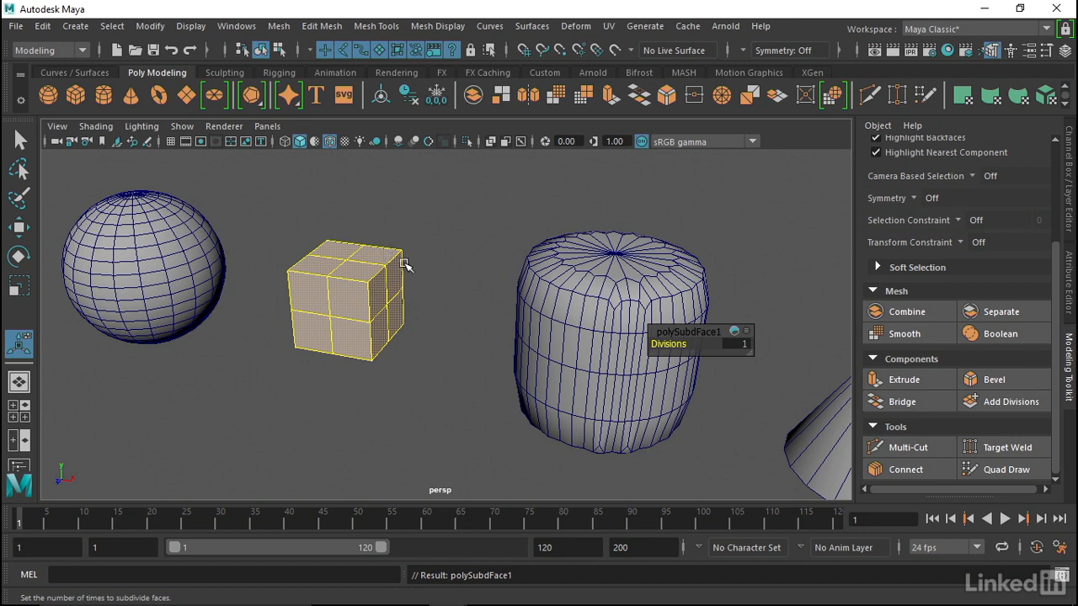
# - Bevel the outer edges around the cube's top face with a fraction of 0.5 and 3 segments
pyautogui.moveTo(364, 294); pyautogui.dragTo(365, 105, button='right')
pyautogui.click(347, 282)
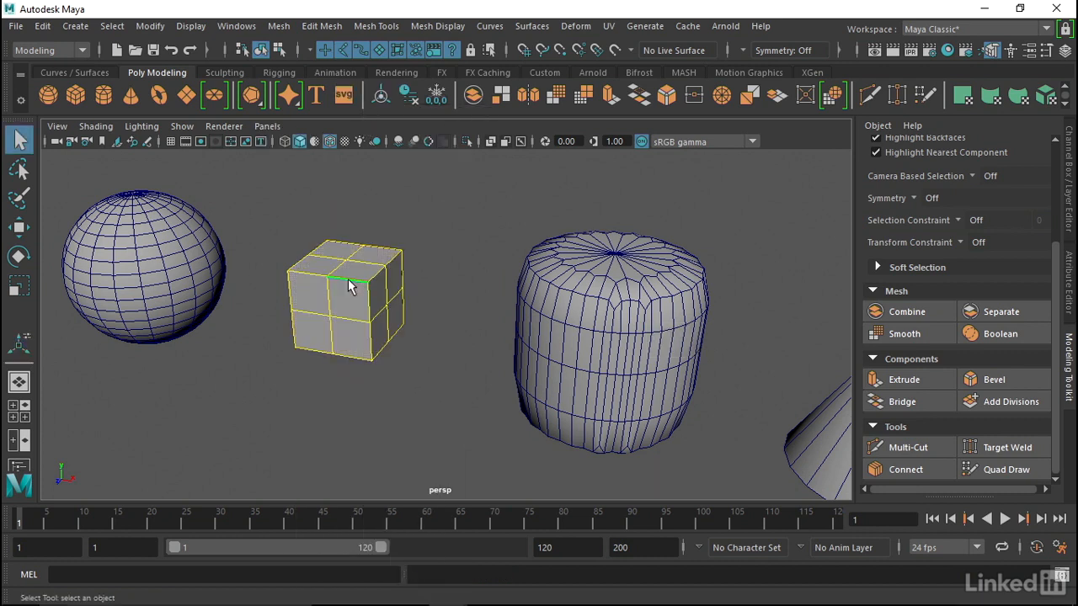
pyautogui.press('b')
pyautogui.keyDown('alt'); pyautogui.moveTo(349, 285); pyautogui.dragTo(405, 289, button='right'); pyautogui.keyUp('alt')
pyautogui.keyDown('shift'); pyautogui.doubleClick(364, 265); pyautogui.keyUp('shift')
pyautogui.keyDown('shift'); pyautogui.doubleClick(368, 228); pyautogui.keyUp('shift')
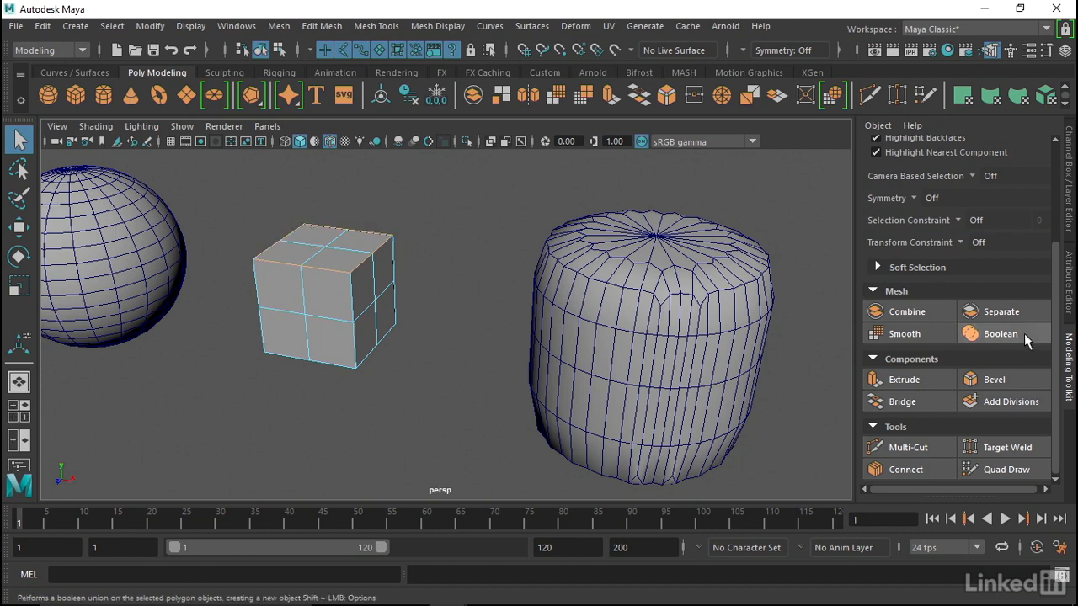
pyautogui.click(1002, 382)
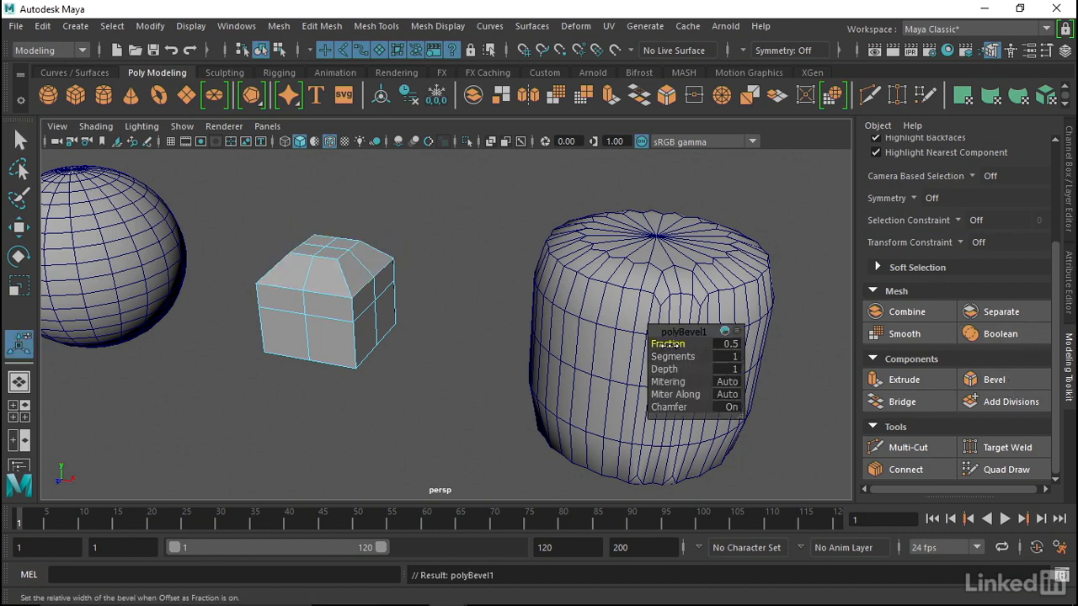
pyautogui.moveTo(670, 343); pyautogui.dragTo(683, 355)
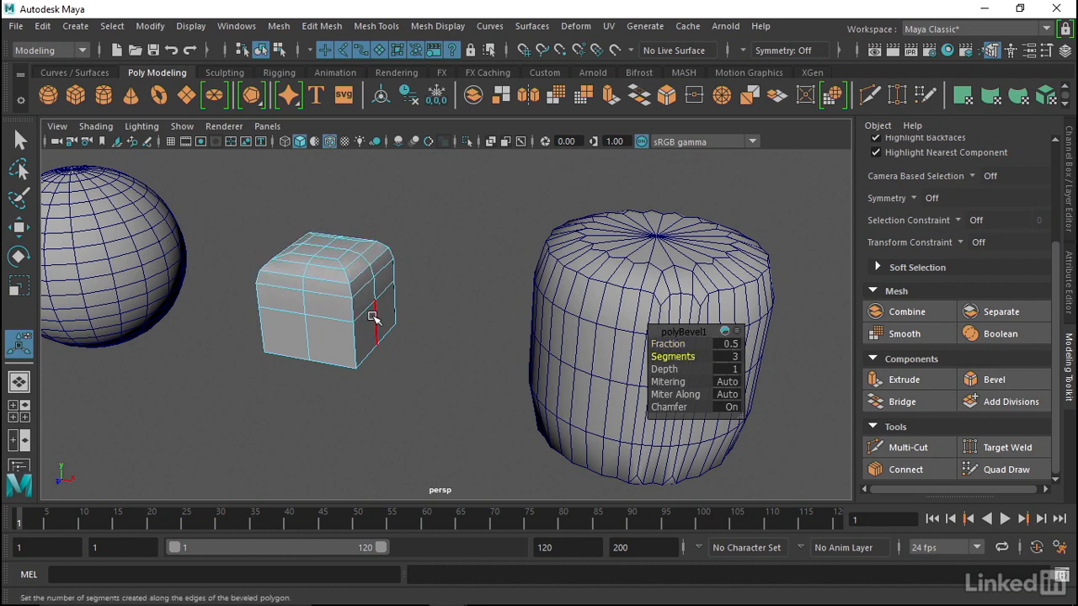
# - Extrude a single face of the sphere with a thickness of 1.8 and 7 divisions
pyautogui.keyDown('alt'); pyautogui.moveTo(301, 301); pyautogui.dragTo(440, 284, button='middle'); pyautogui.keyUp('alt')
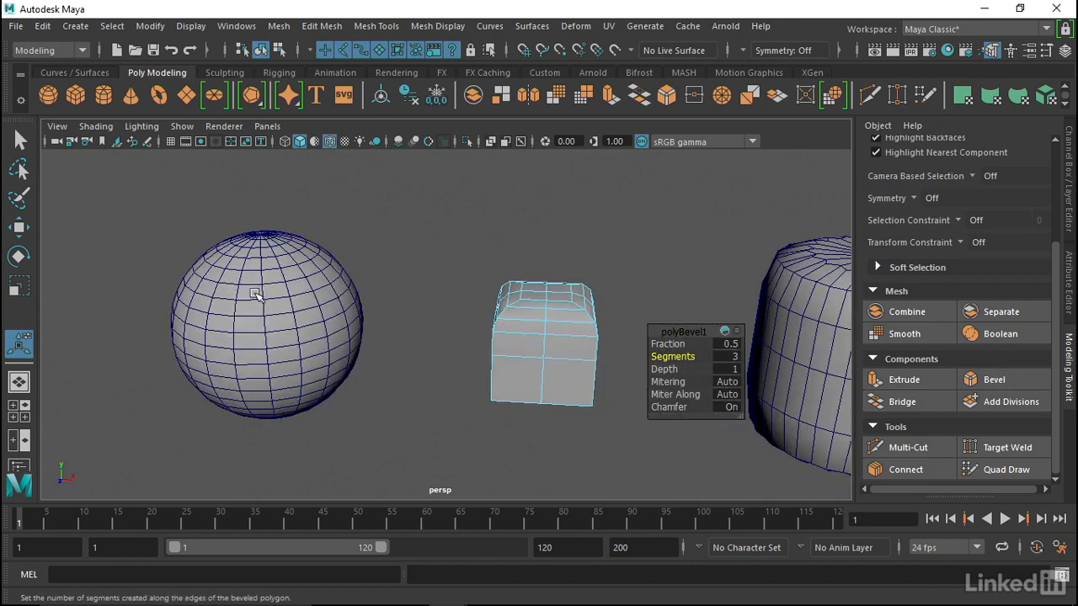
pyautogui.moveTo(274, 287); pyautogui.dragTo(281, 177, button='right')
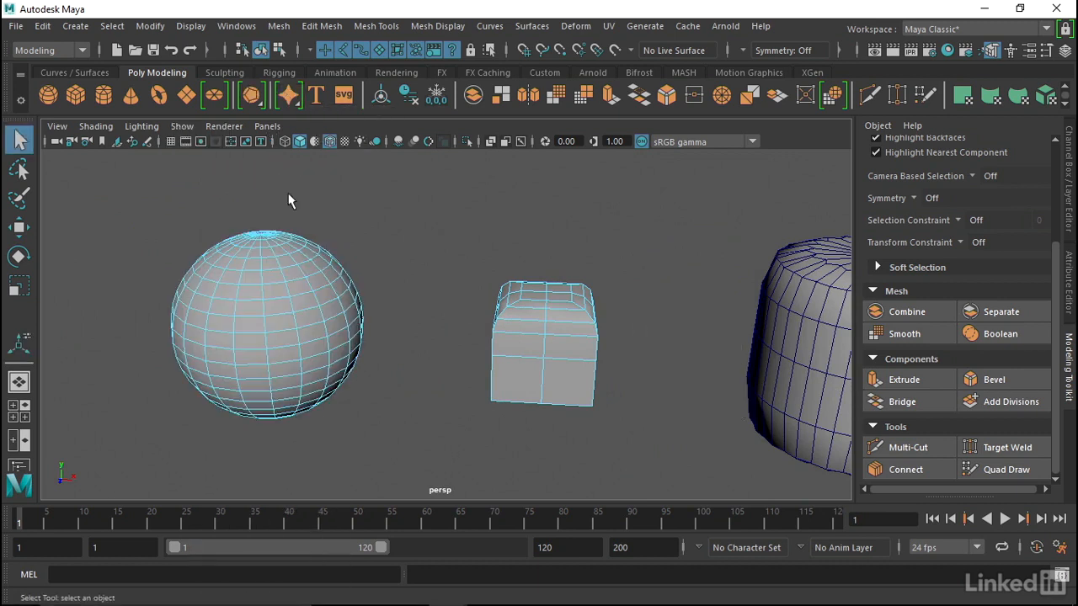
pyautogui.click(285, 325)
pyautogui.keyDown('alt'); pyautogui.moveTo(294, 332); pyautogui.dragTo(477, 264); pyautogui.keyUp('alt')
pyautogui.click(904, 379)
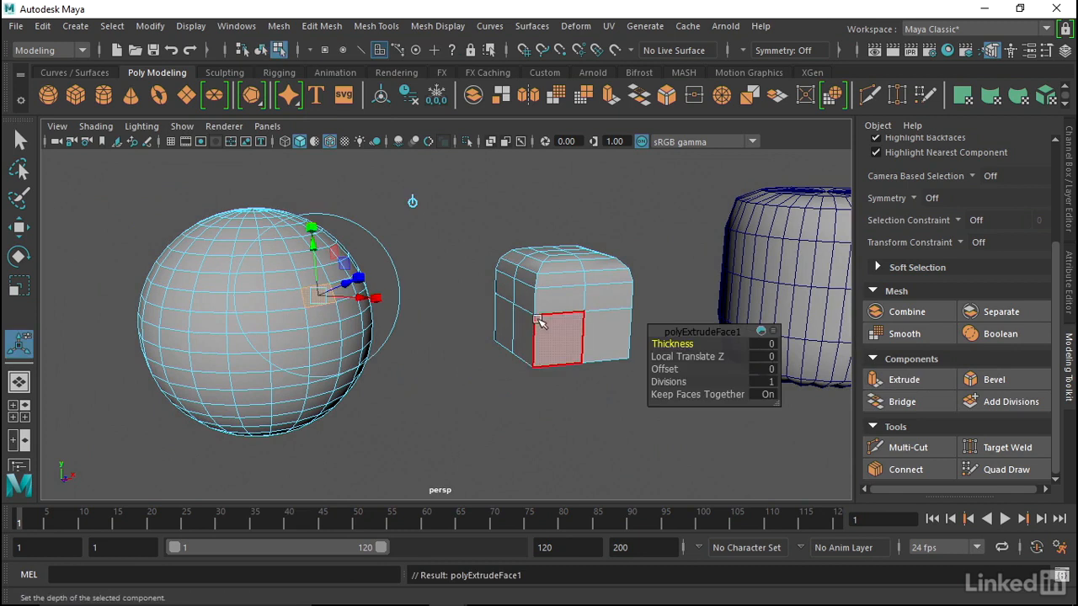
pyautogui.moveTo(670, 344); pyautogui.dragTo(687, 345)
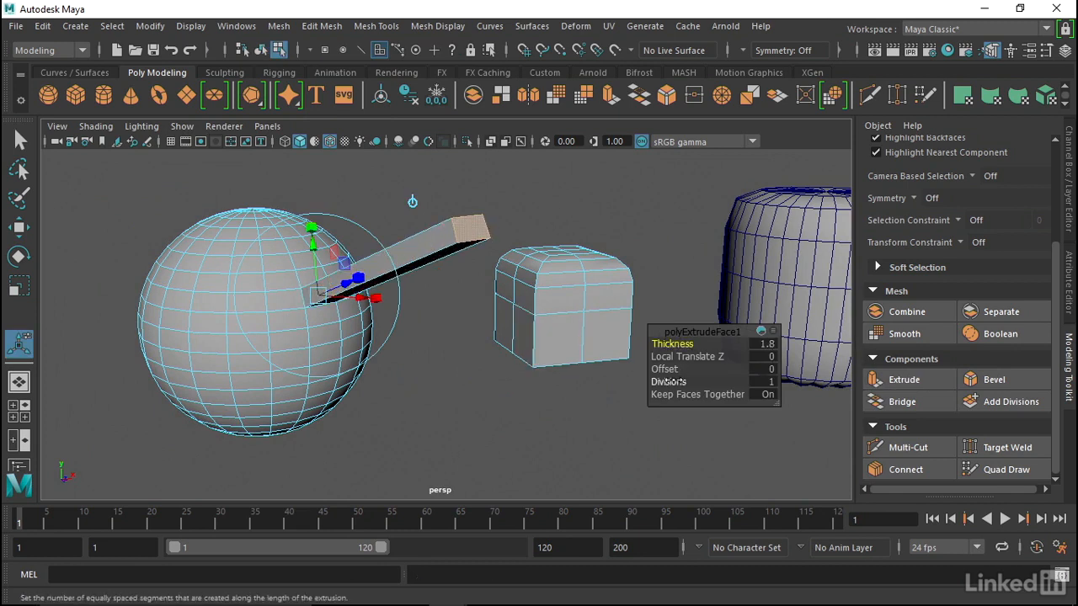
pyautogui.moveTo(672, 381); pyautogui.dragTo(723, 377)
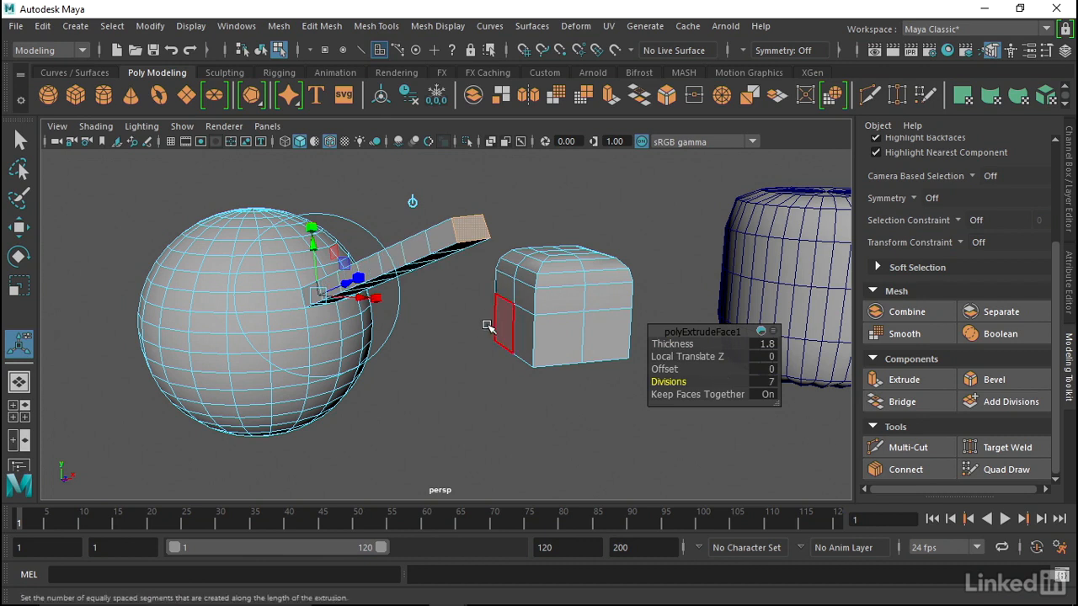
# - Hide the PolygonShapes layer, show the NurbsShapes layer and clear the selection
pyautogui.keyDown('alt'); pyautogui.moveTo(483, 294); pyautogui.dragTo(425, 292); pyautogui.keyUp('alt')
pyautogui.keyDown('alt'); pyautogui.moveTo(425, 292); pyautogui.dragTo(331, 291, button='right'); pyautogui.keyUp('alt')
pyautogui.keyDown('alt'); pyautogui.moveTo(539, 278); pyautogui.dragTo(232, 270, button='middle'); pyautogui.keyUp('alt')
pyautogui.click(1070, 221)
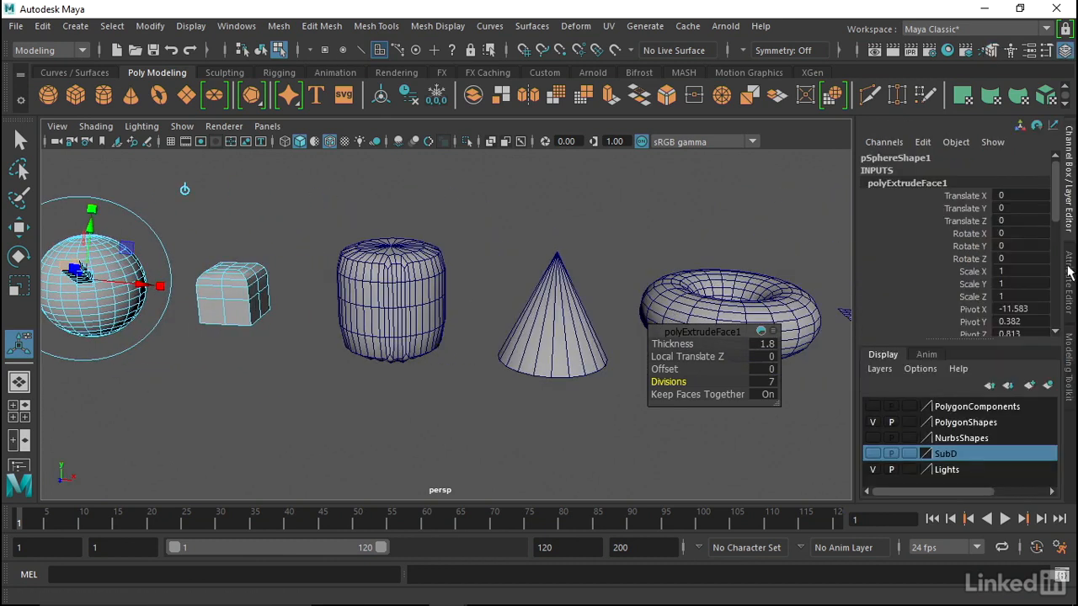
pyautogui.click(872, 422)
pyautogui.click(874, 438)
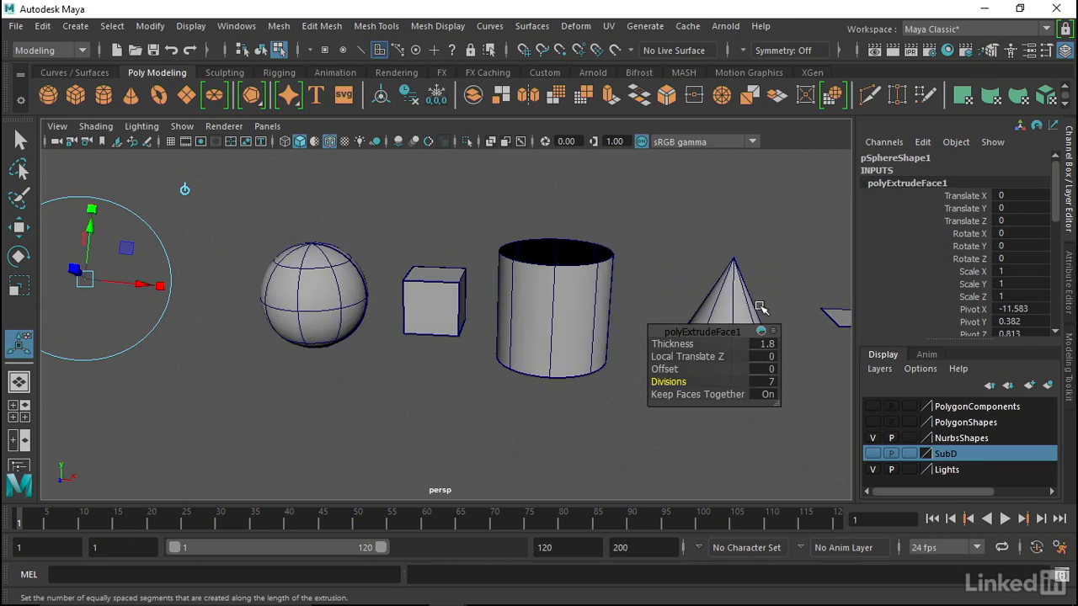
pyautogui.click(804, 310)
# - Examine the row of NURBS primitives from several angles and distances
pyautogui.keyDown('alt'); pyautogui.moveTo(664, 308); pyautogui.dragTo(397, 299, button='middle'); pyautogui.keyUp('alt')
pyautogui.keyDown('alt'); pyautogui.moveTo(421, 295); pyautogui.dragTo(385, 285); pyautogui.keyUp('alt')
pyautogui.keyDown('alt'); pyautogui.moveTo(385, 285); pyautogui.dragTo(213, 298, button='right'); pyautogui.keyUp('alt')
pyautogui.keyDown('alt'); pyautogui.moveTo(293, 308); pyautogui.dragTo(322, 315); pyautogui.keyUp('alt')
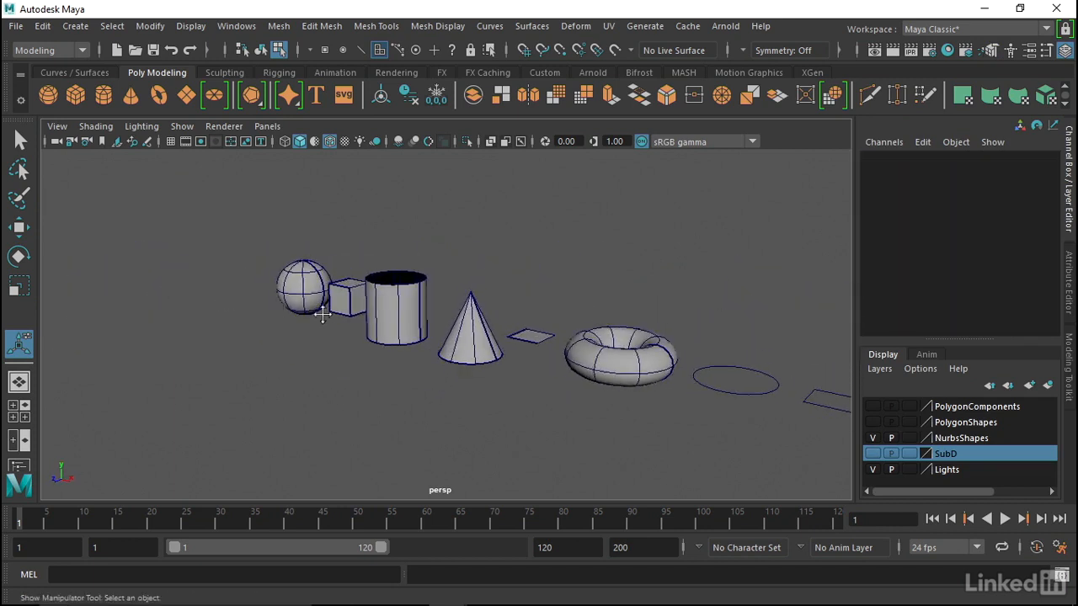
pyautogui.keyDown('alt'); pyautogui.moveTo(323, 315); pyautogui.dragTo(260, 297, button='middle'); pyautogui.keyUp('alt')
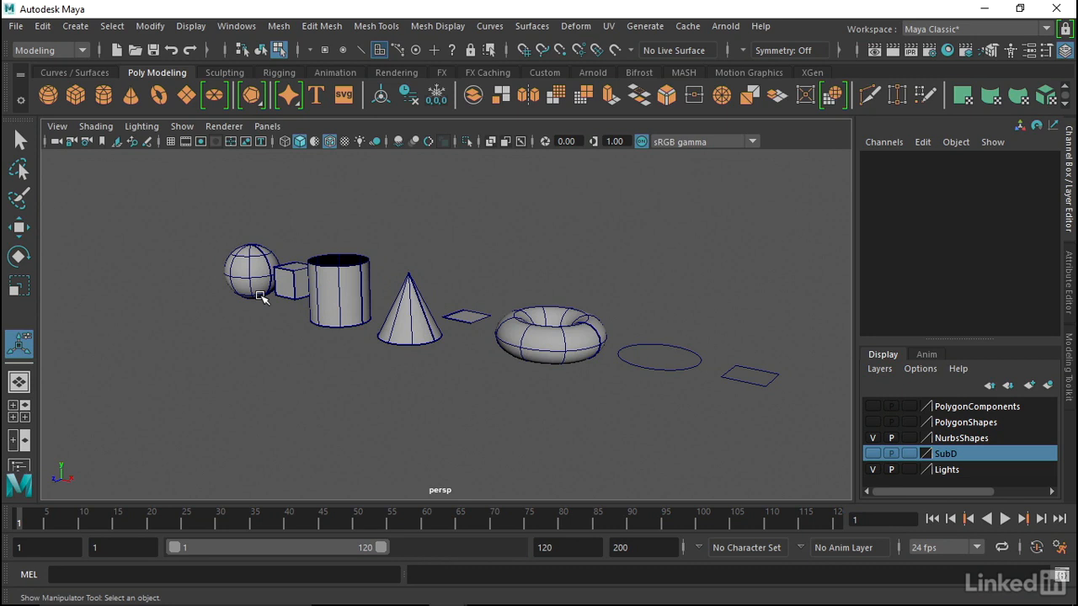
pyautogui.keyDown('alt'); pyautogui.moveTo(336, 273); pyautogui.dragTo(329, 262); pyautogui.keyUp('alt')
pyautogui.keyDown('alt'); pyautogui.moveTo(329, 262); pyautogui.dragTo(556, 289, button='right'); pyautogui.keyUp('alt')
pyautogui.keyDown('alt'); pyautogui.moveTo(556, 289); pyautogui.dragTo(562, 335); pyautogui.keyUp('alt')
pyautogui.keyDown('alt'); pyautogui.moveTo(562, 334); pyautogui.dragTo(245, 167, button='middle'); pyautogui.keyUp('alt')
pyautogui.keyDown('alt'); pyautogui.moveTo(440, 207); pyautogui.dragTo(447, 228); pyautogui.keyUp('alt')
pyautogui.keyDown('alt'); pyautogui.moveTo(446, 228); pyautogui.dragTo(354, 212, button='right'); pyautogui.keyUp('alt')
pyautogui.keyDown('alt'); pyautogui.moveTo(354, 211); pyautogui.dragTo(478, 236, button='middle'); pyautogui.keyUp('alt')
pyautogui.keyDown('alt'); pyautogui.moveTo(479, 236); pyautogui.dragTo(532, 221); pyautogui.keyUp('alt')
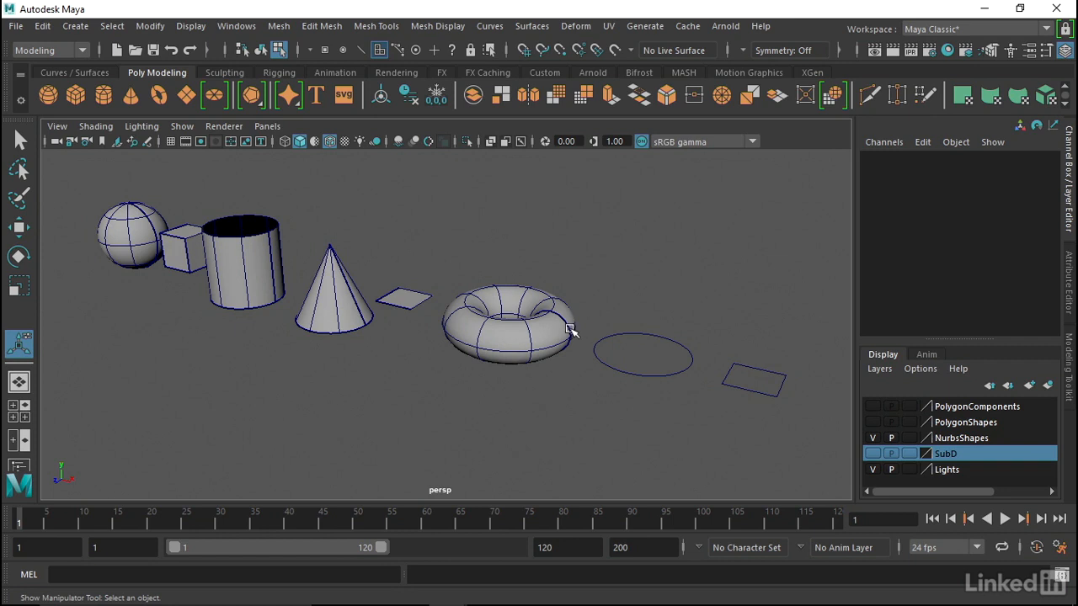
# - Hide the NurbsShapes layer and show the SubD layer
pyautogui.keyDown('alt'); pyautogui.moveTo(582, 306); pyautogui.dragTo(560, 345, button='middle'); pyautogui.keyUp('alt')
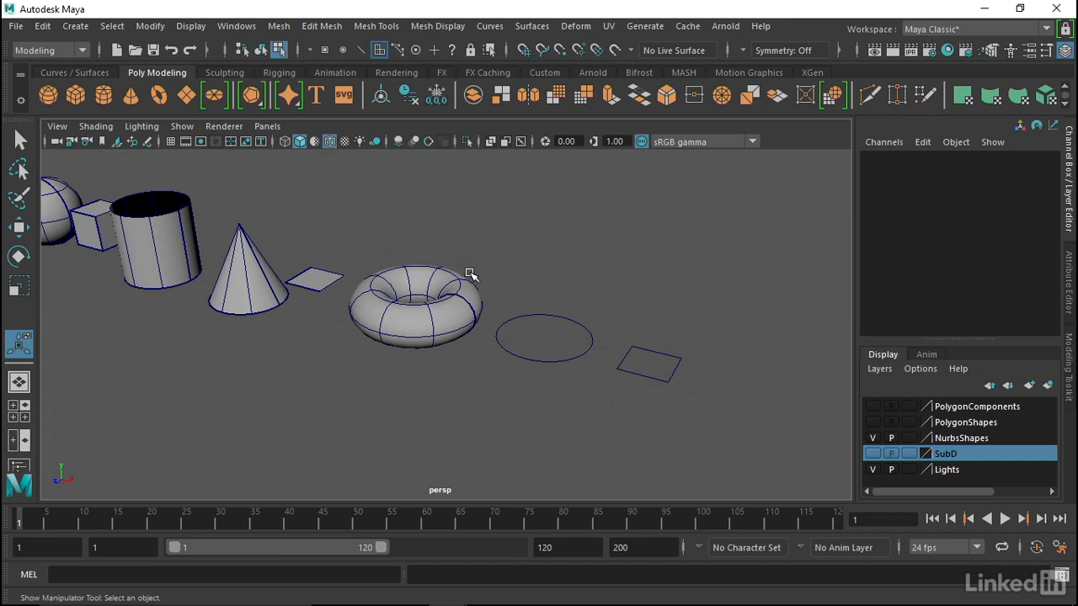
pyautogui.click(873, 439)
pyautogui.click(876, 454)
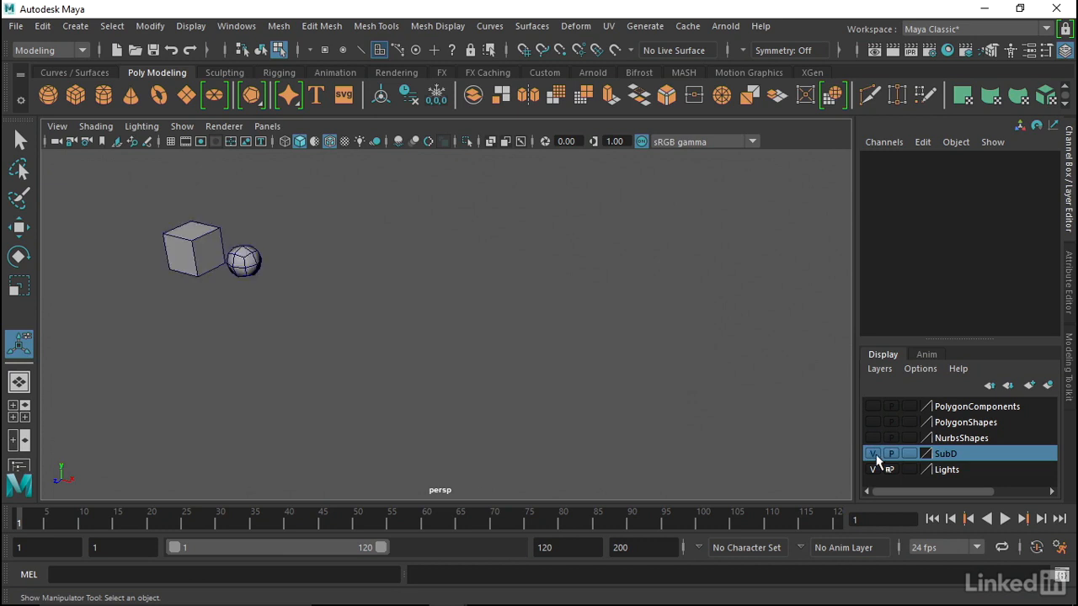
# - Show the subdivision shape and the polygon cube beside it in smooth display level 3
pyautogui.keyDown('alt'); pyautogui.moveTo(196, 274); pyautogui.dragTo(379, 353, button='middle'); pyautogui.keyUp('alt')
pyautogui.keyDown('alt'); pyautogui.moveTo(379, 353); pyautogui.dragTo(624, 387, button='right'); pyautogui.keyUp('alt')
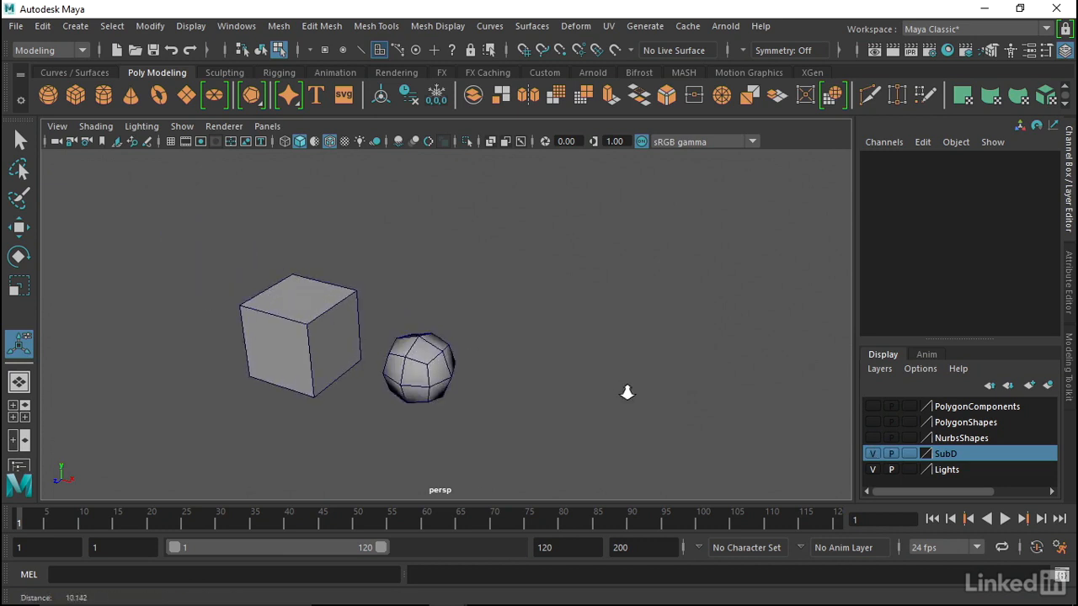
pyautogui.keyDown('alt'); pyautogui.moveTo(486, 370); pyautogui.dragTo(547, 342, button='middle'); pyautogui.keyUp('alt')
pyautogui.keyDown('alt'); pyautogui.moveTo(546, 342); pyautogui.dragTo(652, 363, button='right'); pyautogui.keyUp('alt')
pyautogui.keyDown('alt'); pyautogui.moveTo(619, 364); pyautogui.dragTo(628, 340); pyautogui.keyUp('alt')
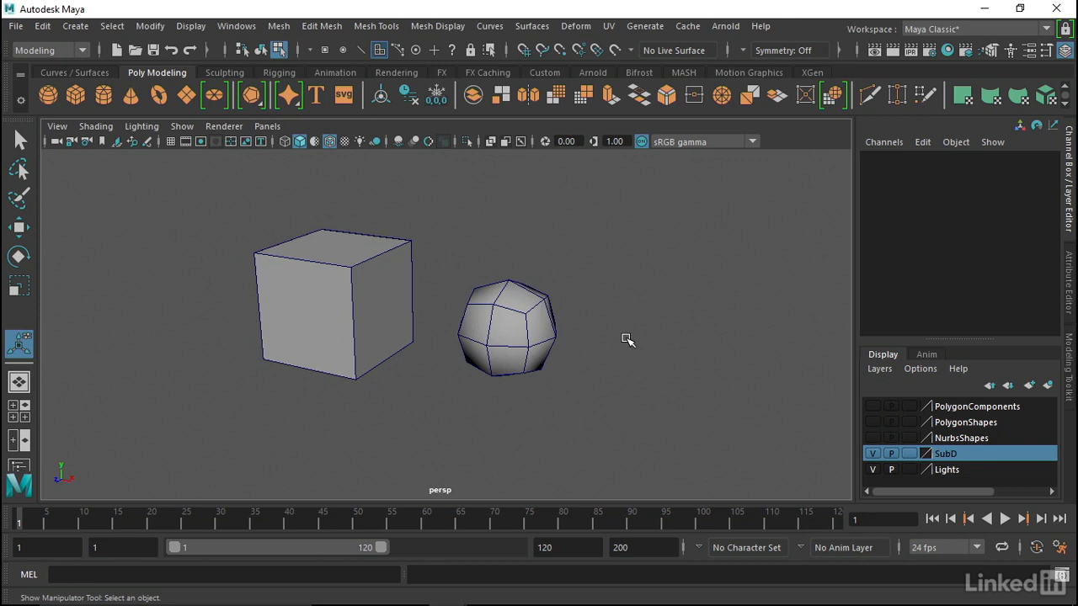
pyautogui.moveTo(336, 264); pyautogui.dragTo(421, 109, button='right')
pyautogui.click(497, 301)
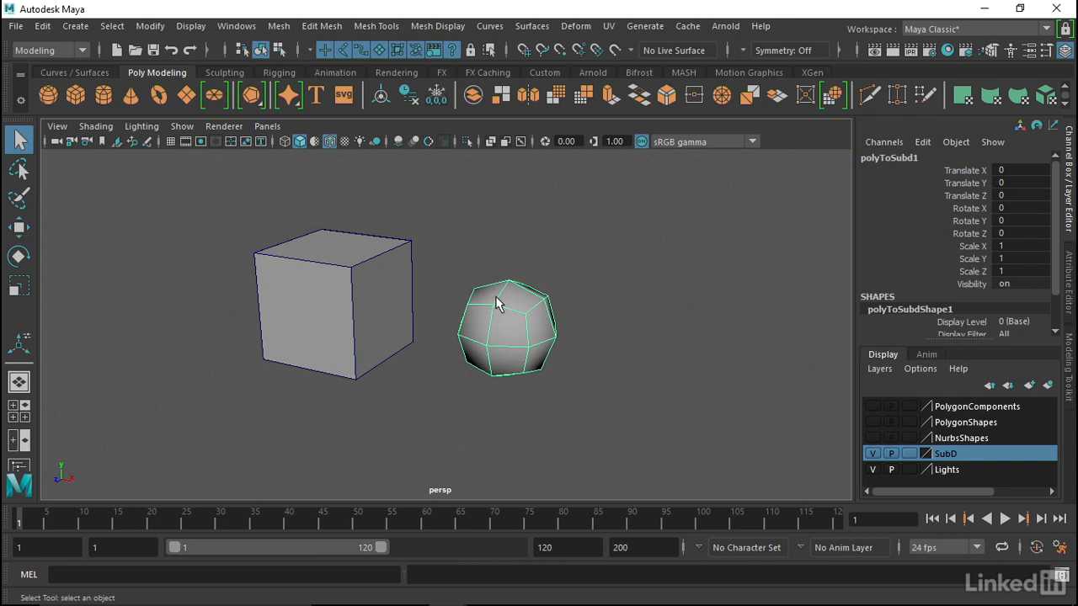
pyautogui.press('3')
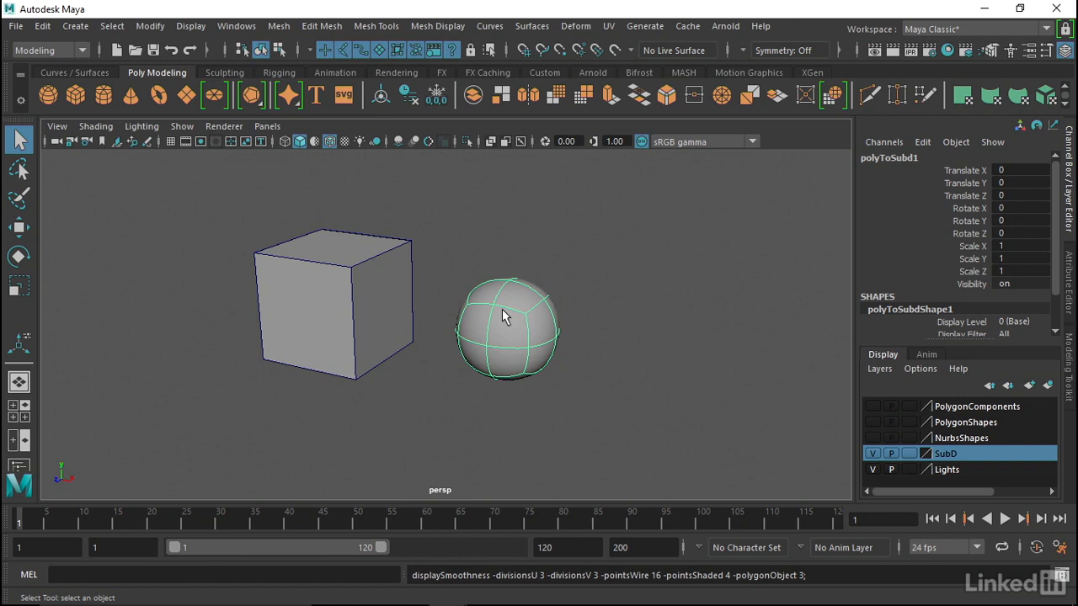
pyautogui.click(358, 262)
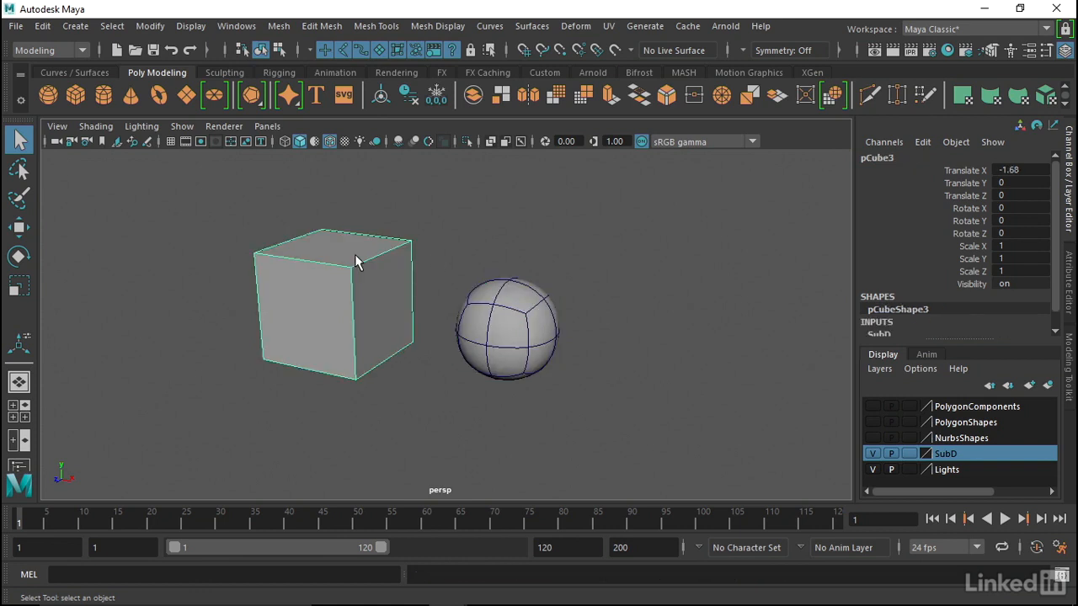
pyautogui.press('3')
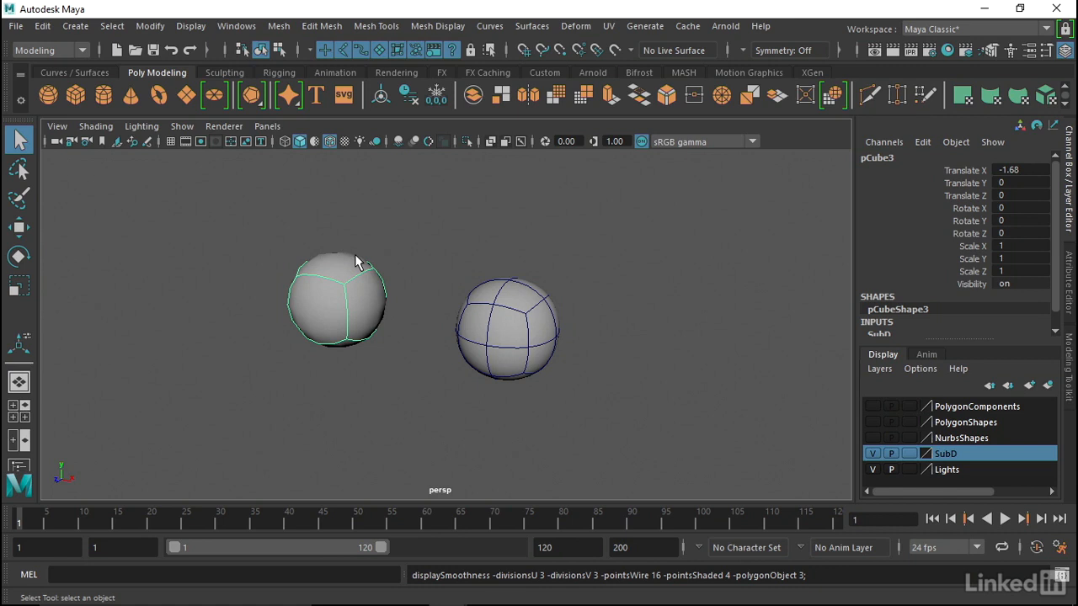
# - Select an upper corner vertex of the smoothed cube, then select the whole subdivision shape
pyautogui.moveTo(341, 273); pyautogui.dragTo(302, 157, button='right')
pyautogui.moveTo(277, 252); pyautogui.dragTo(318, 302)
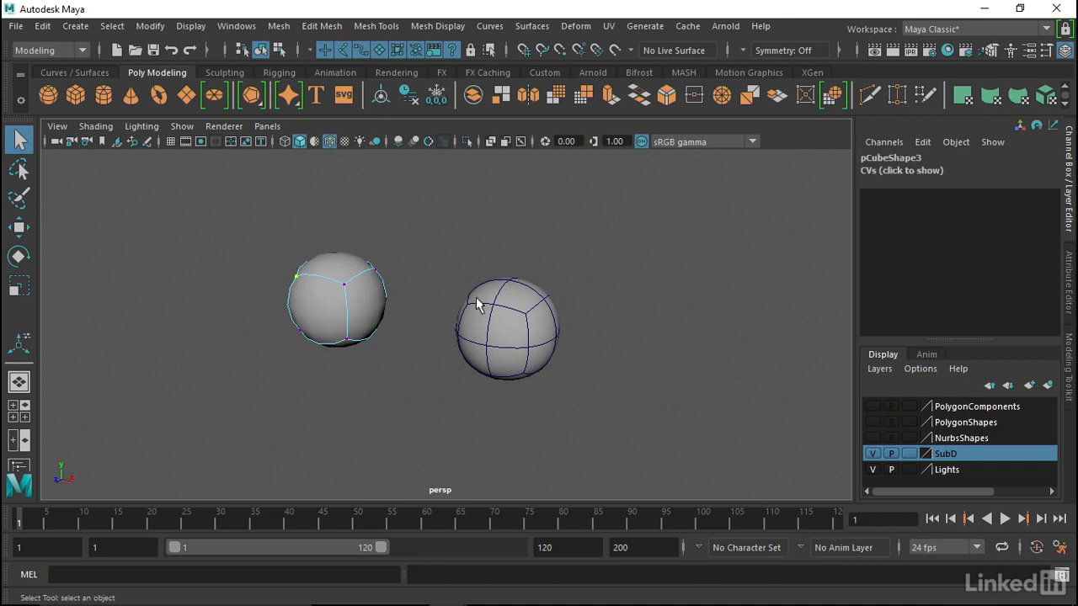
pyautogui.moveTo(520, 299); pyautogui.dragTo(454, 103, button='right')
pyautogui.click(467, 293)
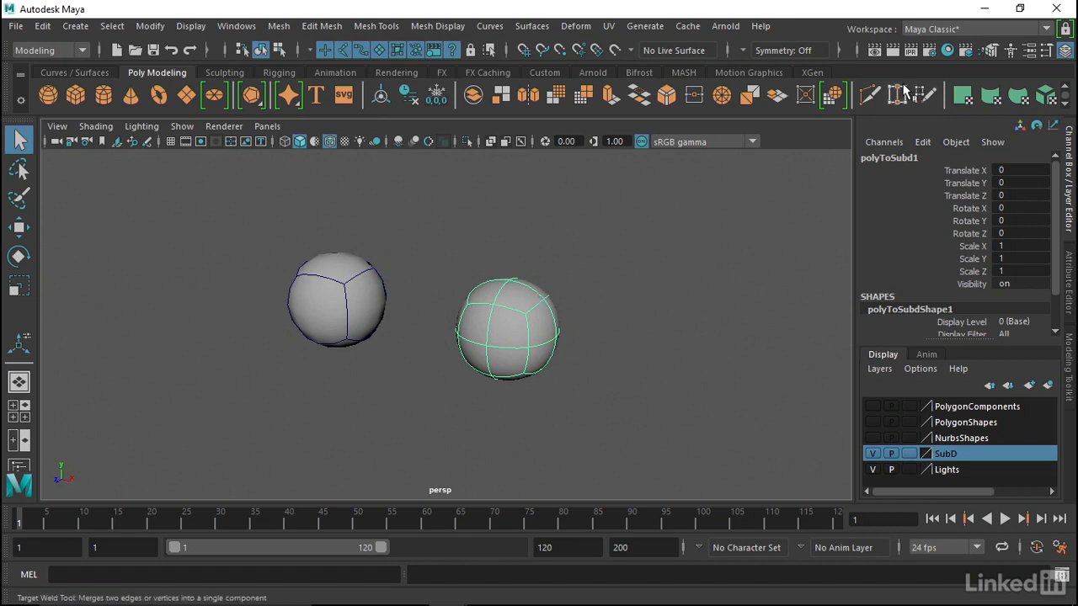
# - Render the current frame with both shapes smoothed, then put the render window away
pyautogui.click(892, 50)
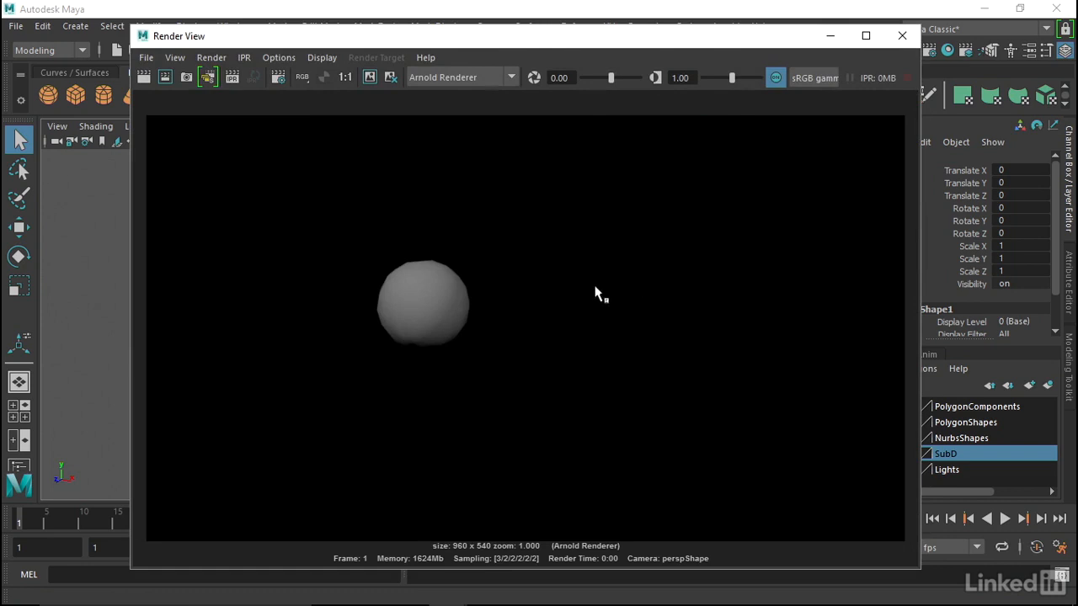
pyautogui.click(831, 43)
# - Return the polygon cube to its unsmoothed display and render the current frame again
pyautogui.click(330, 293)
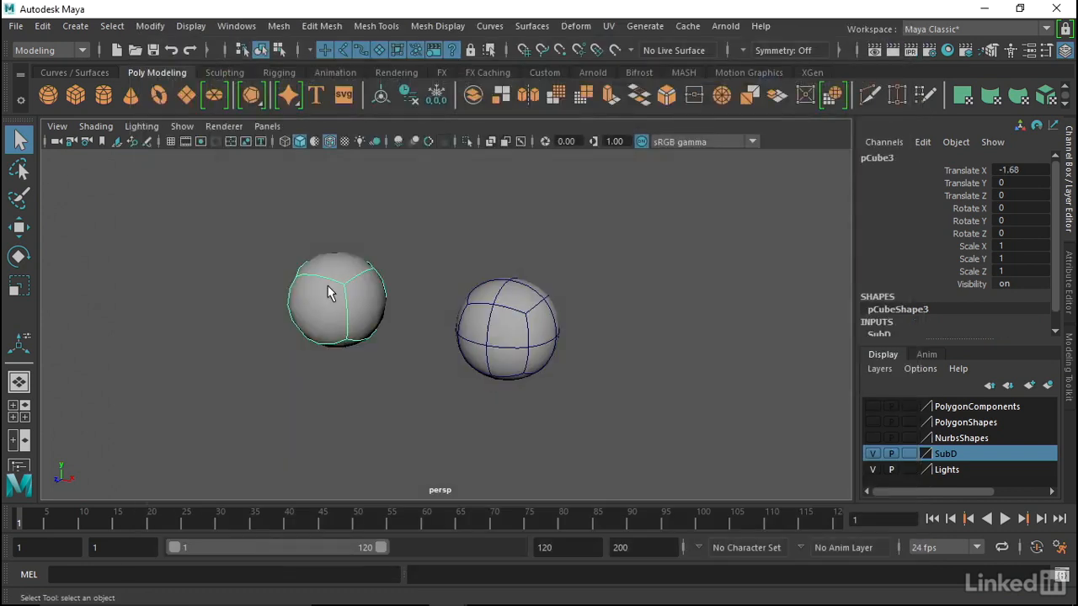
pyautogui.press('1')
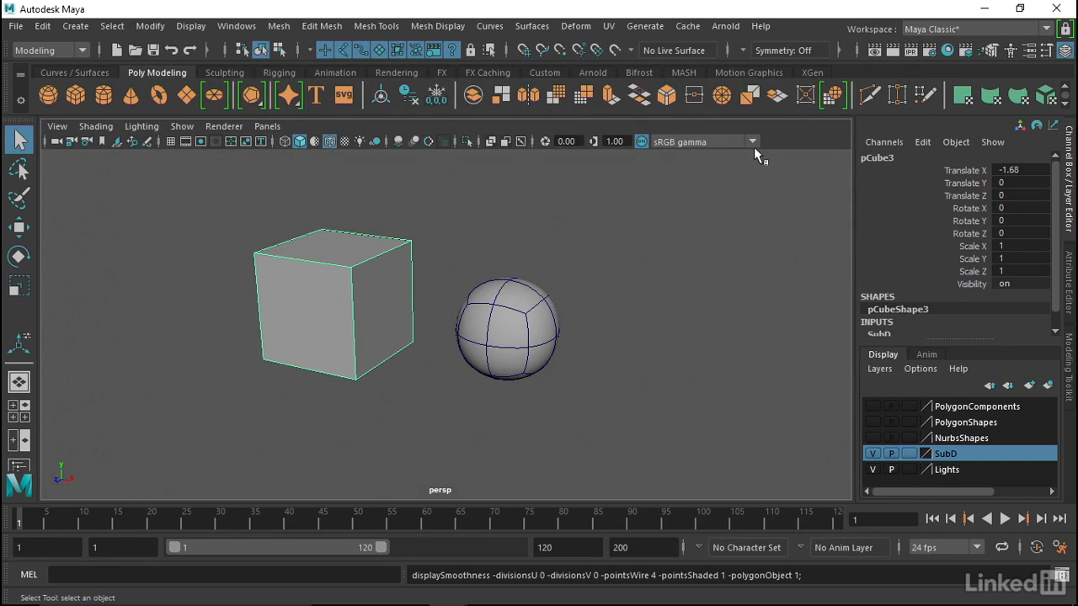
pyautogui.click(895, 52)
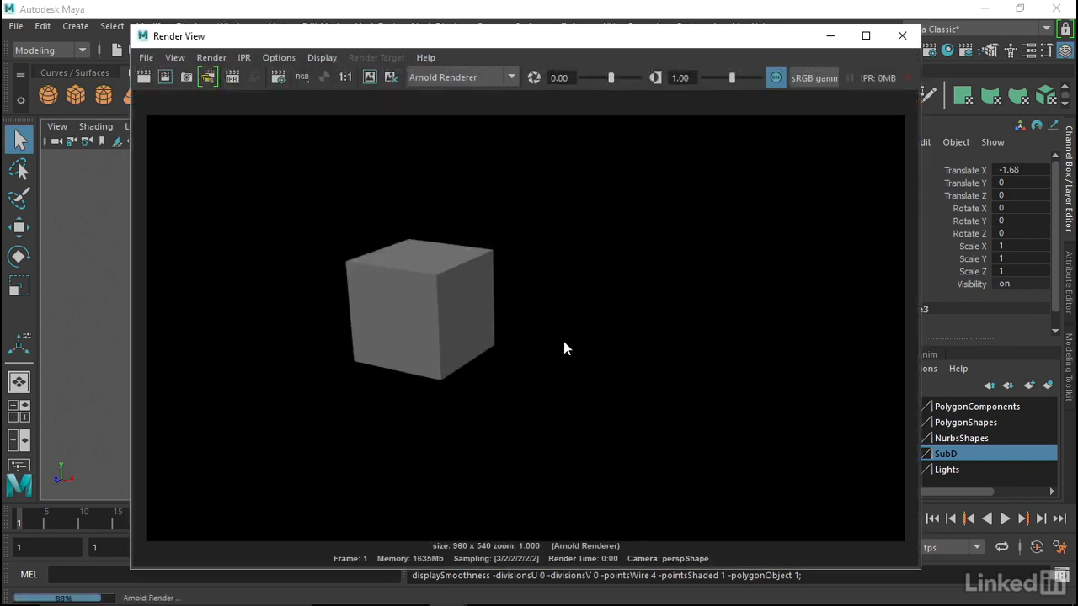